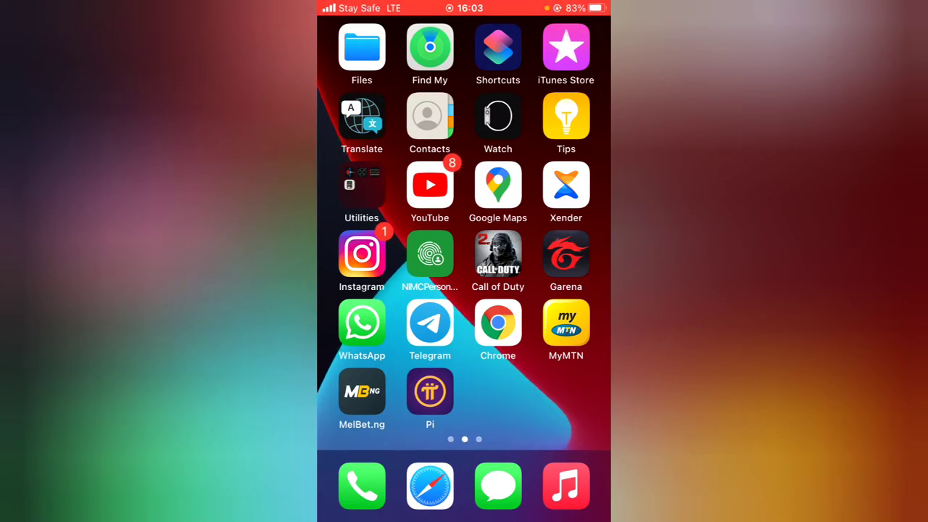
Launch Telegram and open Privacy and Security from the Settings tab
left_click(431, 323)
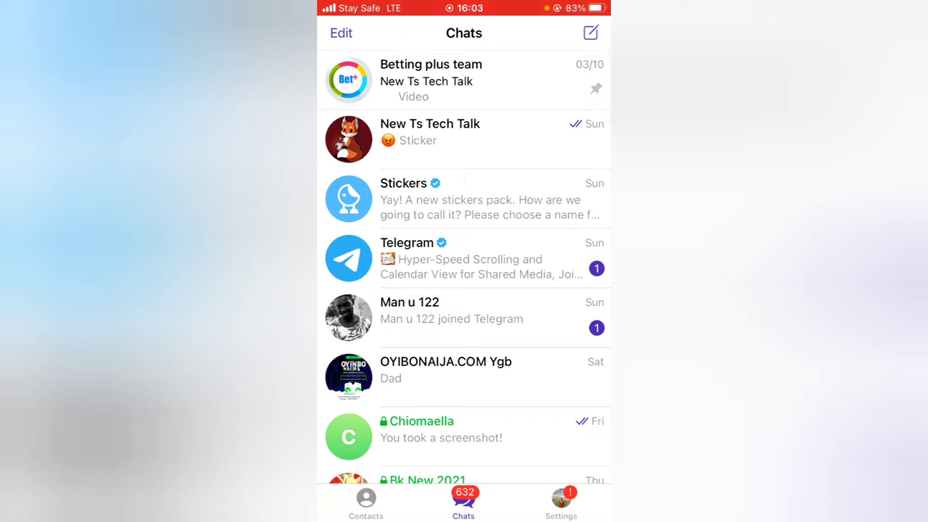
left_click(561, 500)
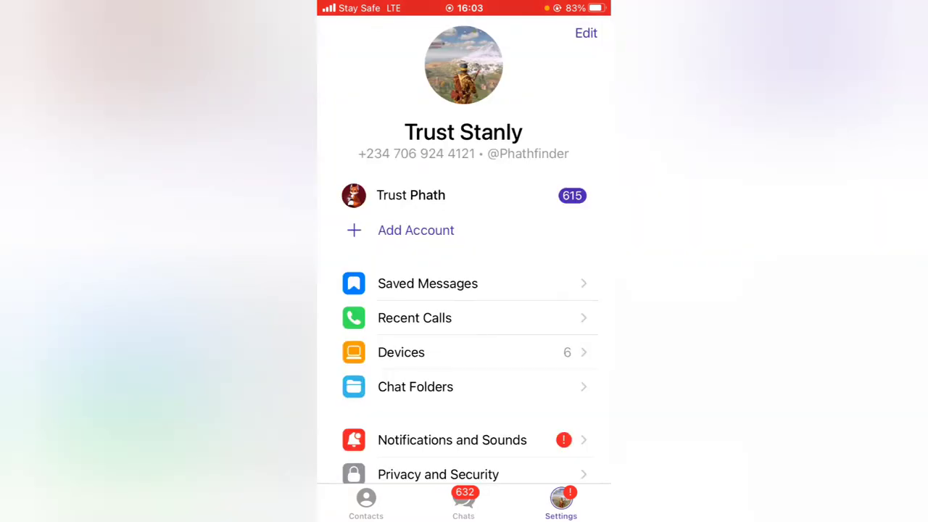
scroll(465, 291, "down", 3)
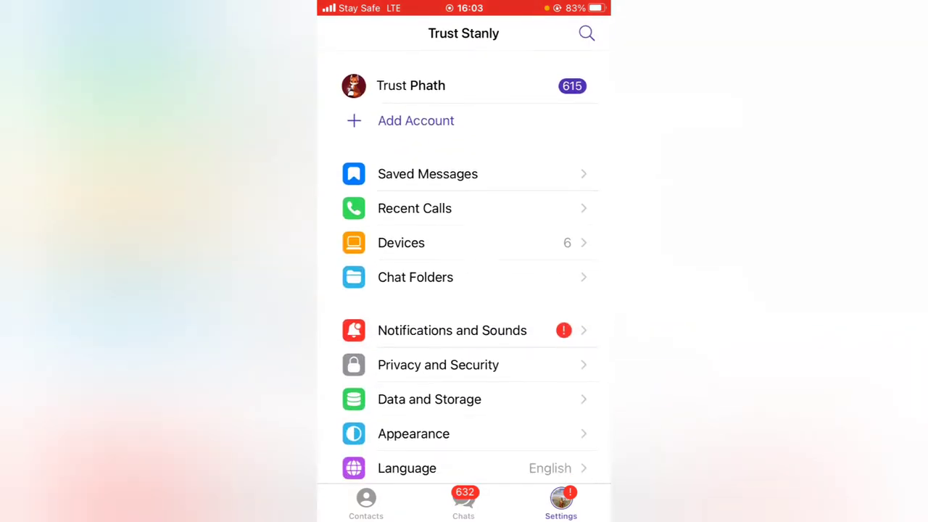
left_click(438, 365)
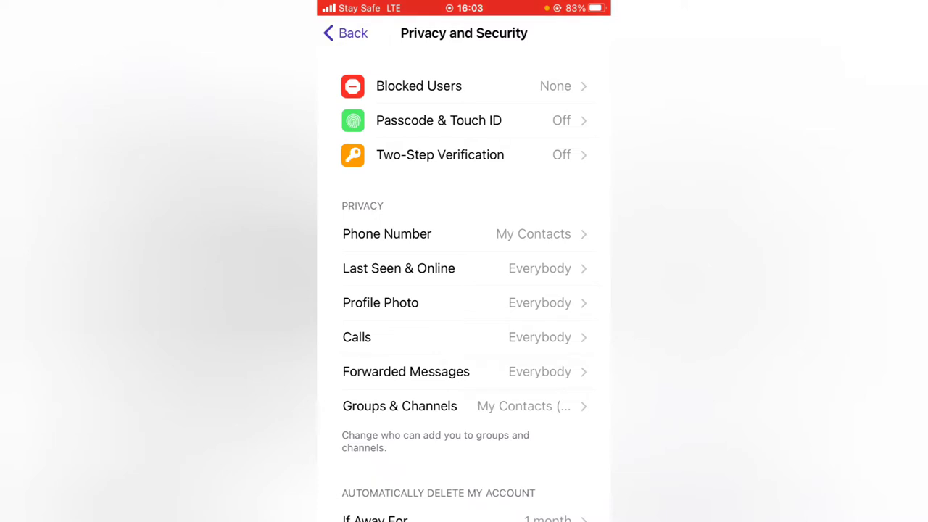
Change who can see the profile photo from Everybody to My Contacts
left_click(380, 302)
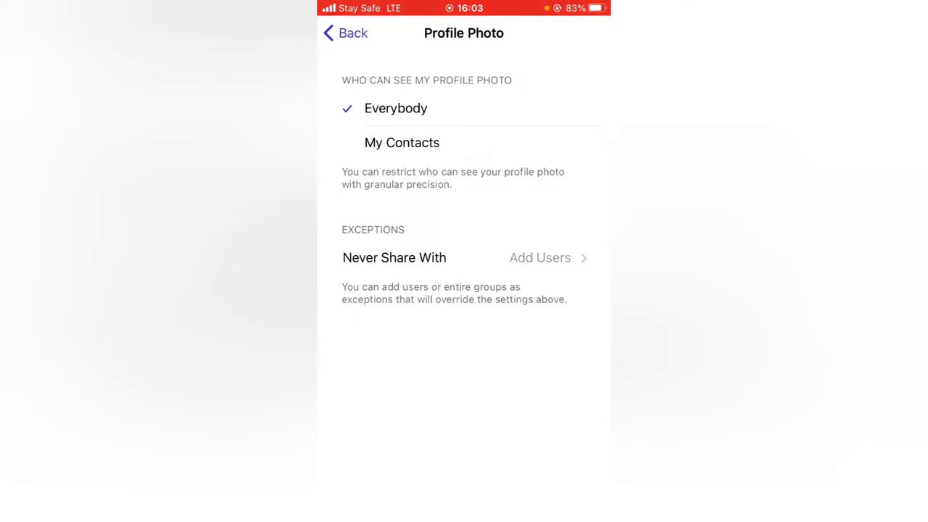
left_click(402, 142)
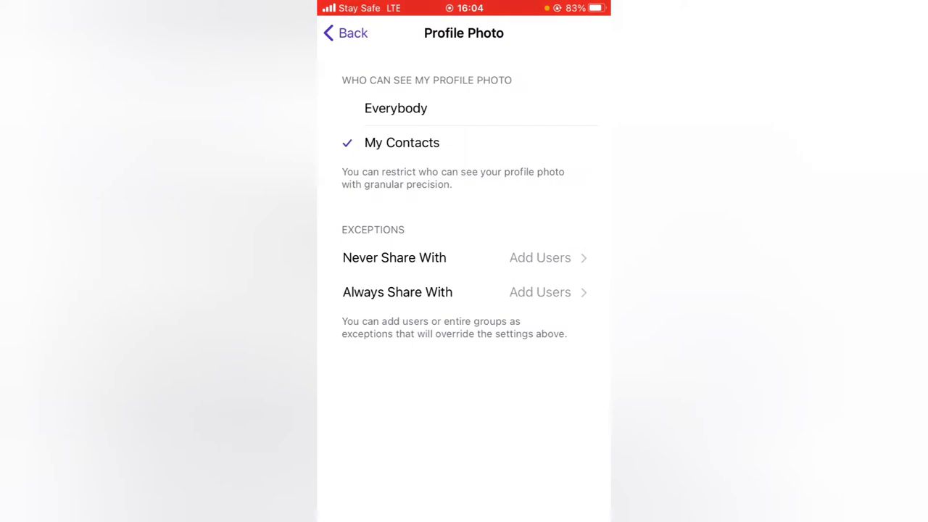
Add New Ts Tech Talk to Never Share With via a 'Tru' search, then return to Privacy and Security
left_click(540, 257)
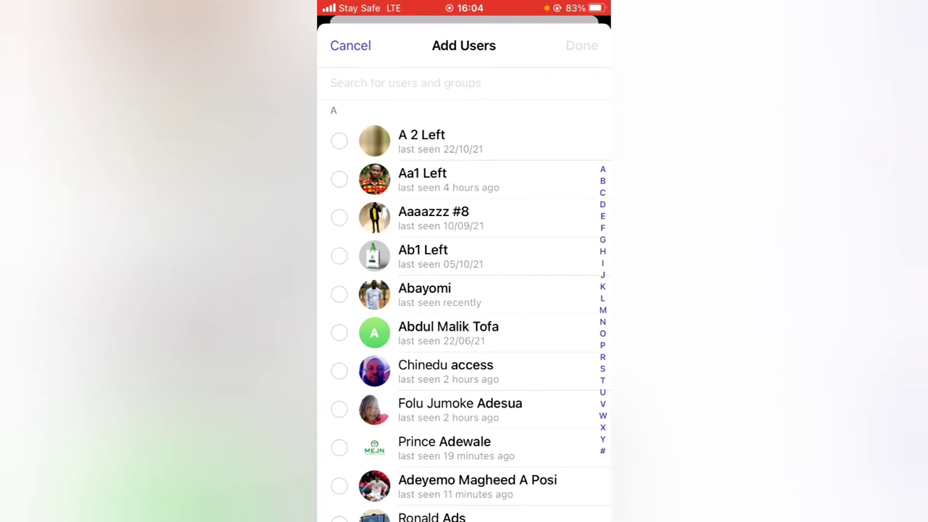
left_click(406, 82)
type("Tru")
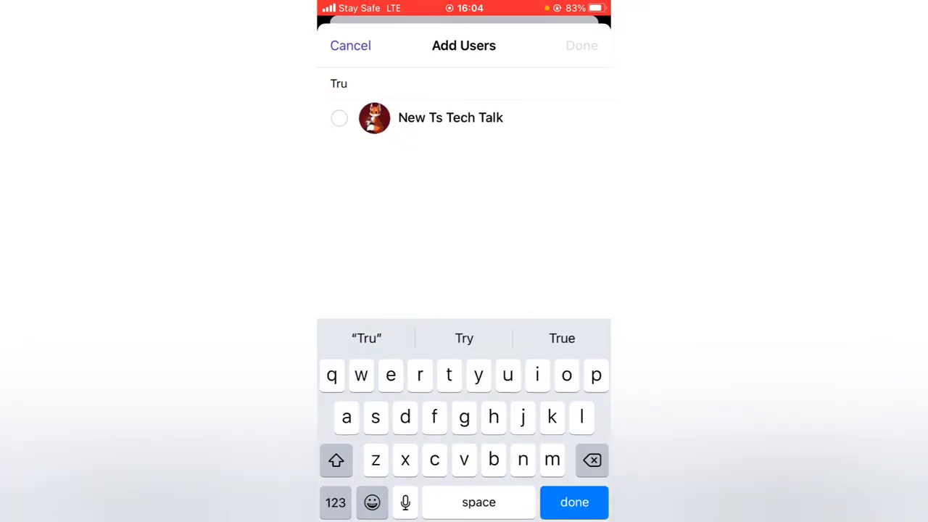
left_click(451, 118)
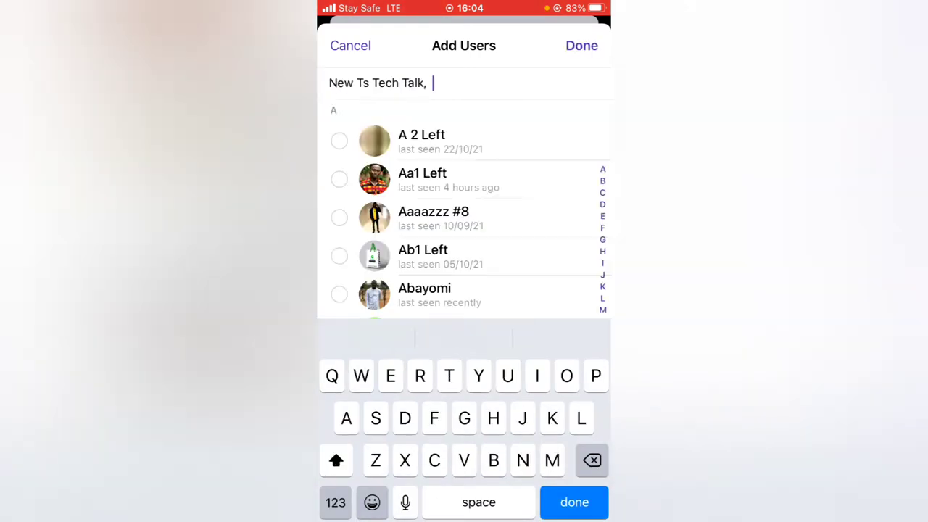
left_click(582, 45)
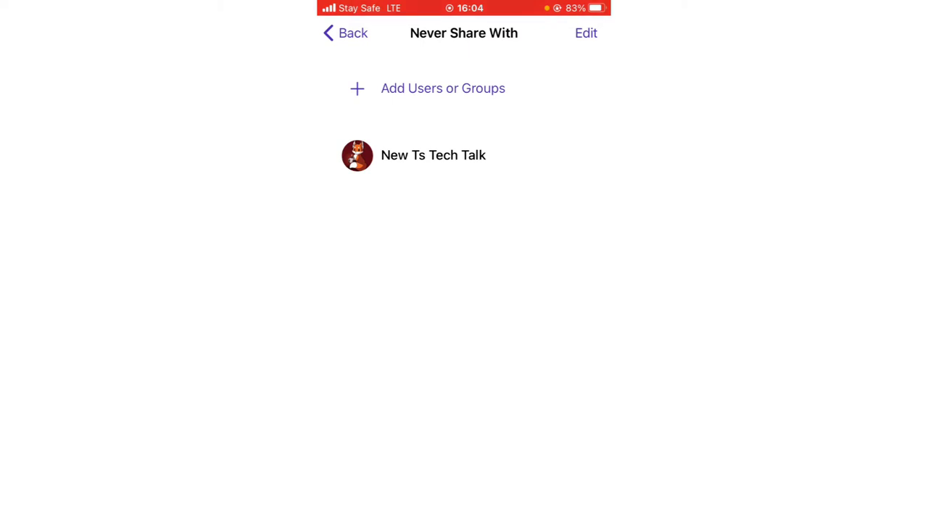
left_click(346, 33)
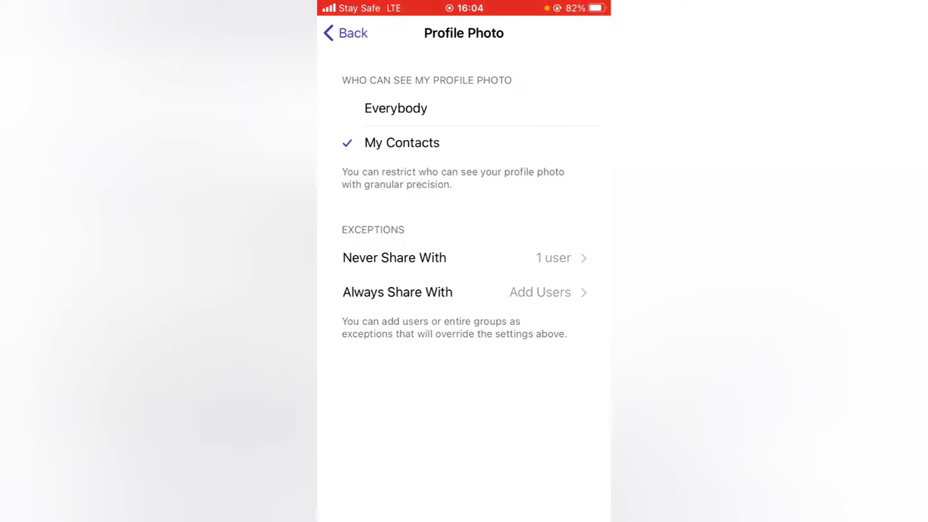
left_click(345, 32)
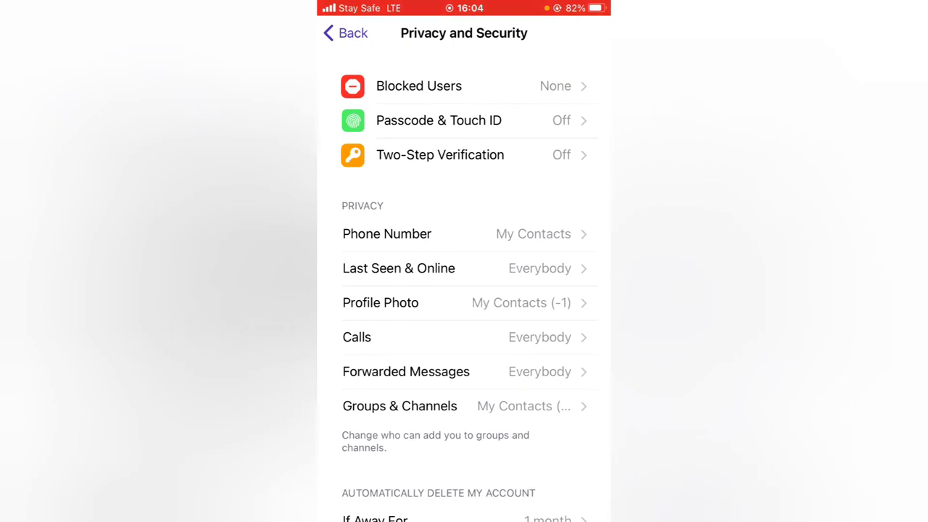
On the second account, open the test contact's profile to confirm only initials show
left_click(346, 32)
scroll(464, 290, "up", 3)
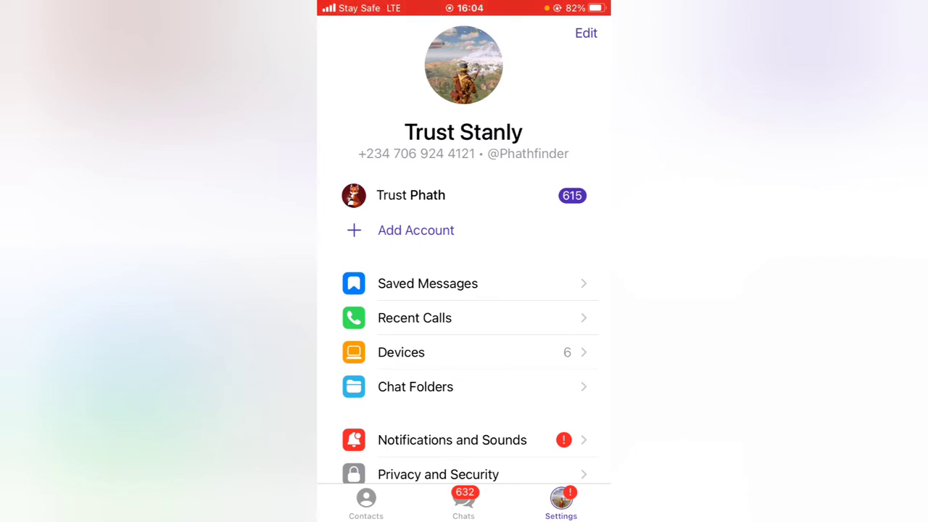
left_click(464, 501)
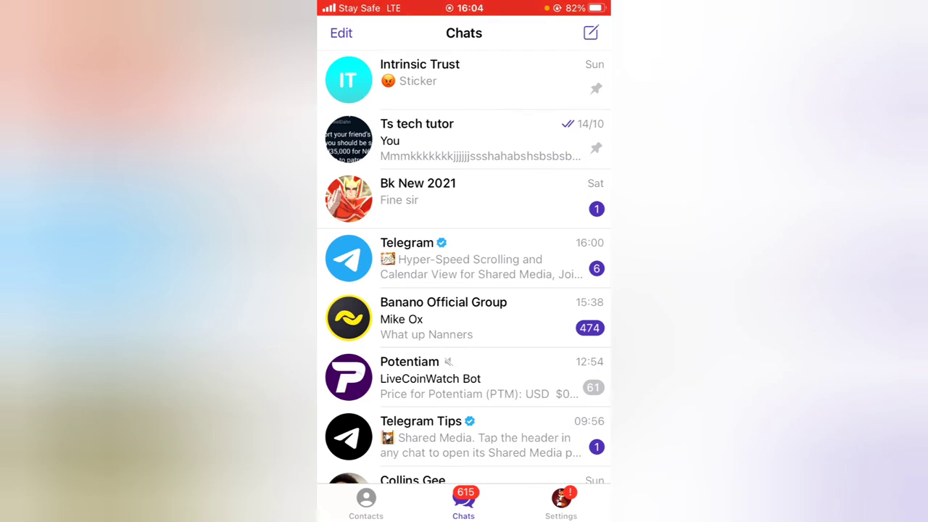
left_click(464, 78)
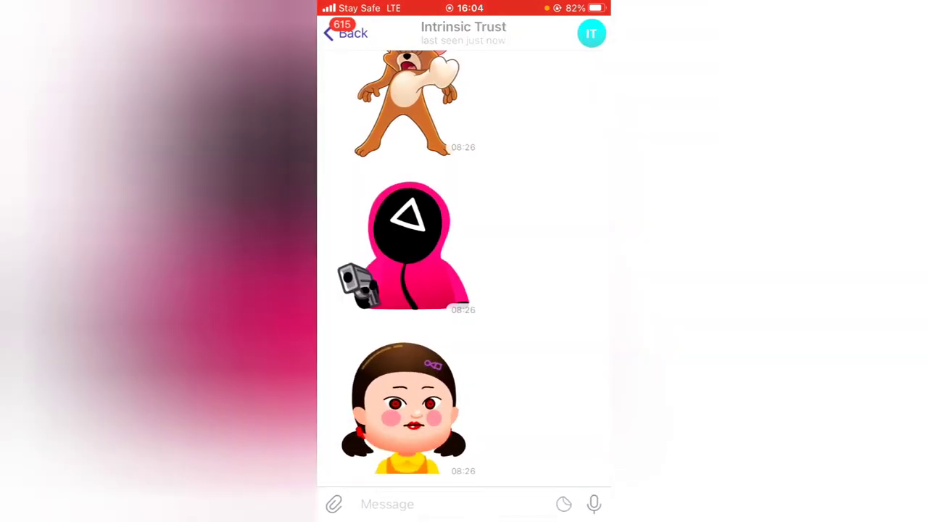
left_click(591, 33)
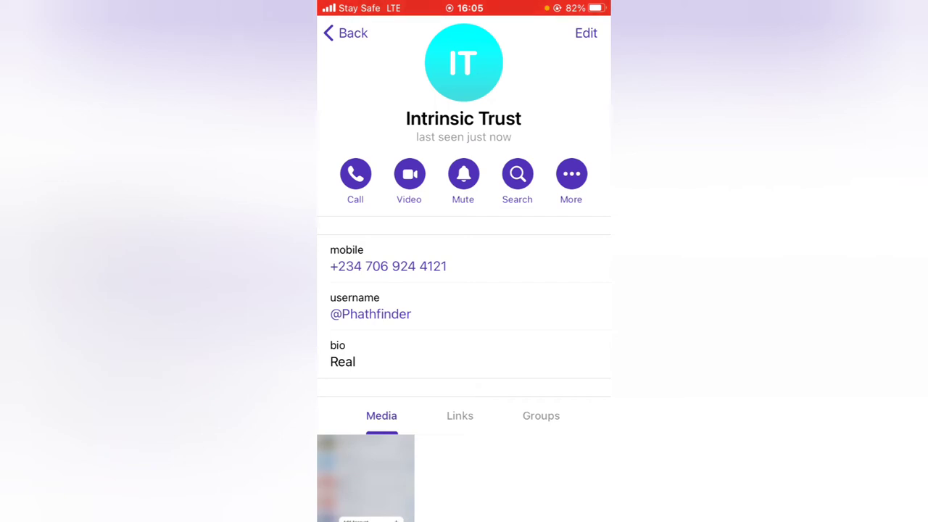
left_click(347, 33)
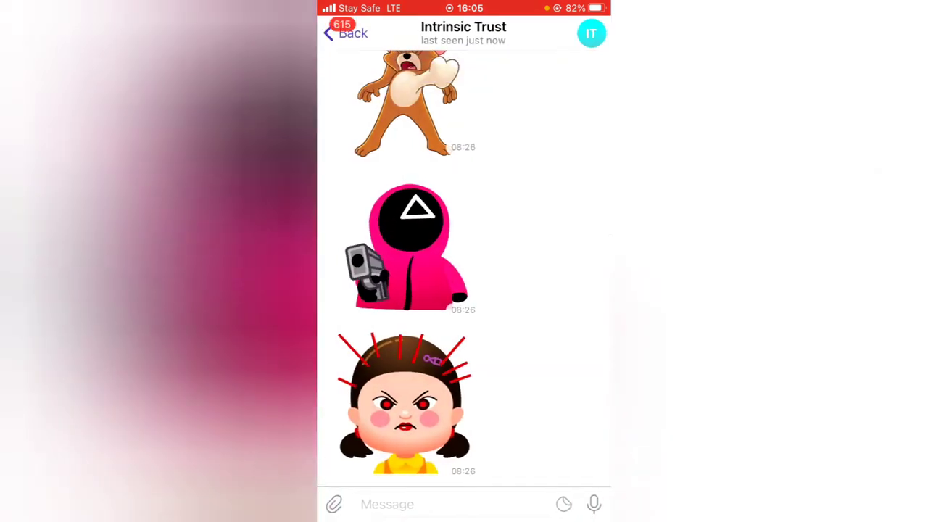
left_click(342, 32)
Switch back to the first account and open its Privacy and Security settings
left_click(560, 501)
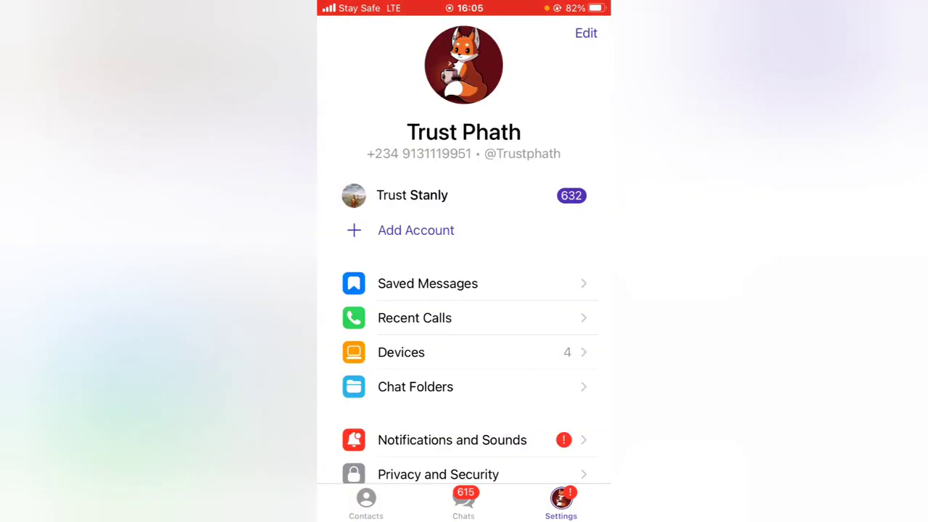
left_click(412, 195)
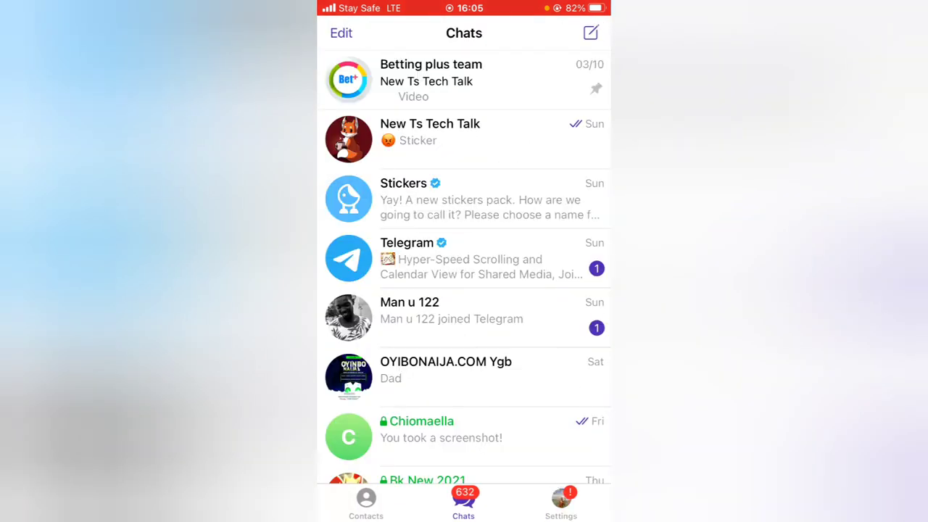
left_click(561, 500)
scroll(464, 290, "down", 3)
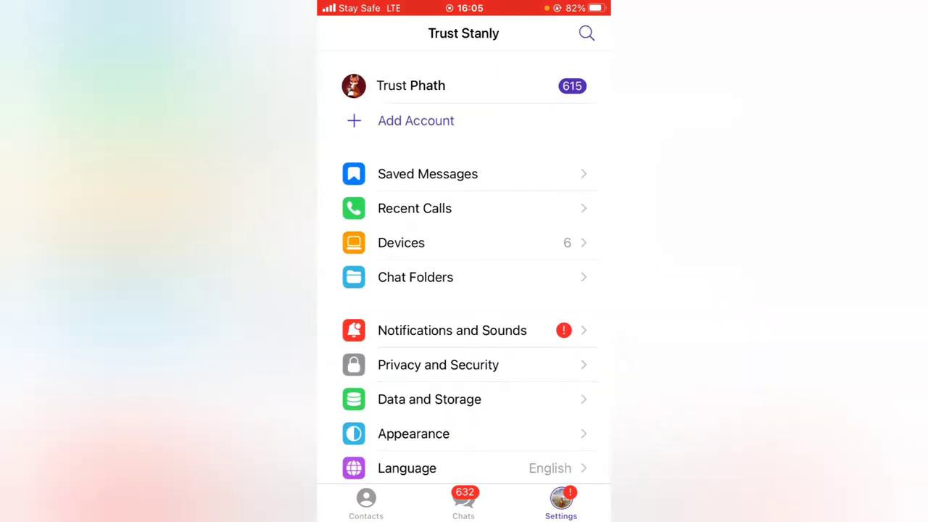
left_click(438, 362)
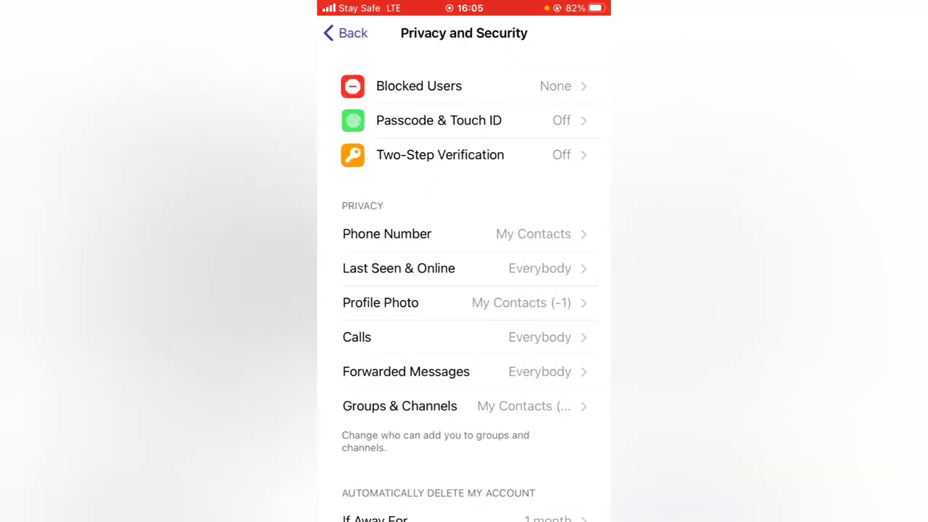
Delete New Ts Tech Talk from Profile Photo's Never Share With list and return to Settings
left_click(381, 303)
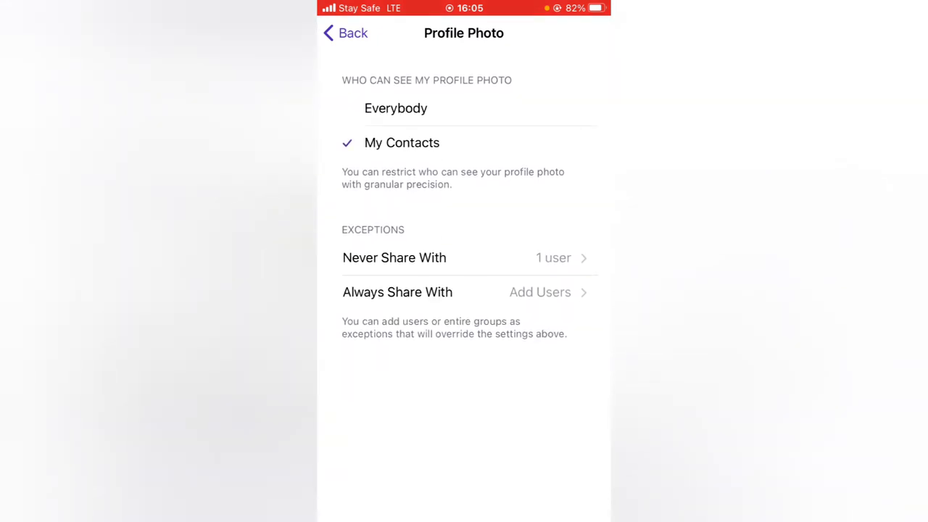
left_click(464, 257)
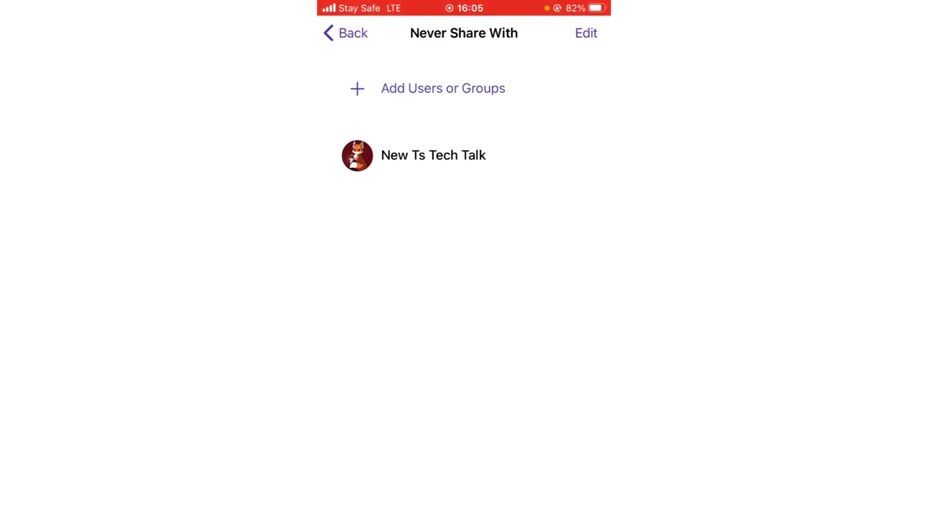
left_click_drag(508, 156, 385, 156)
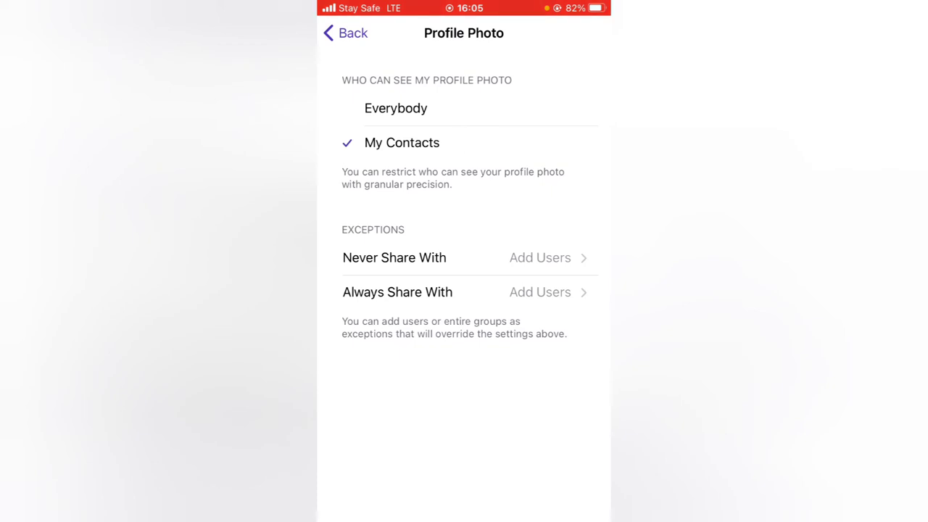
left_click(345, 32)
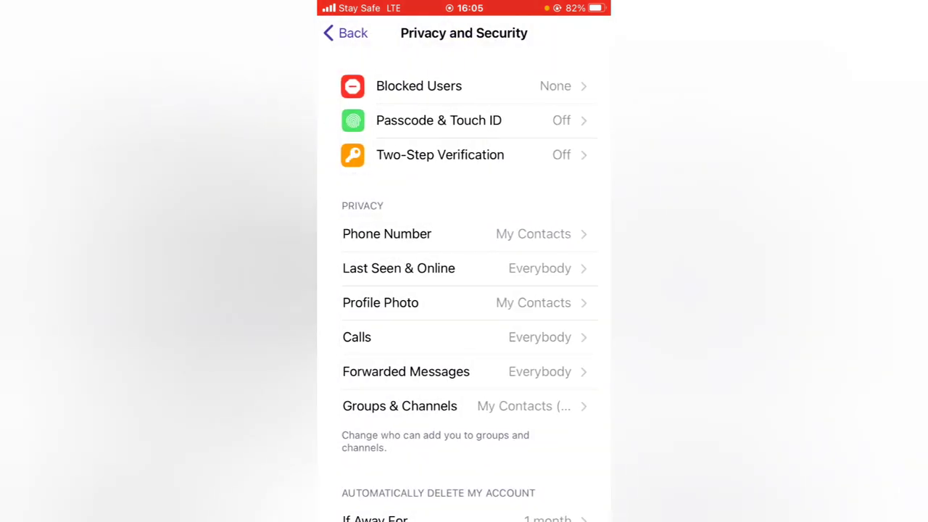
left_click(345, 33)
scroll(464, 290, "up", 3)
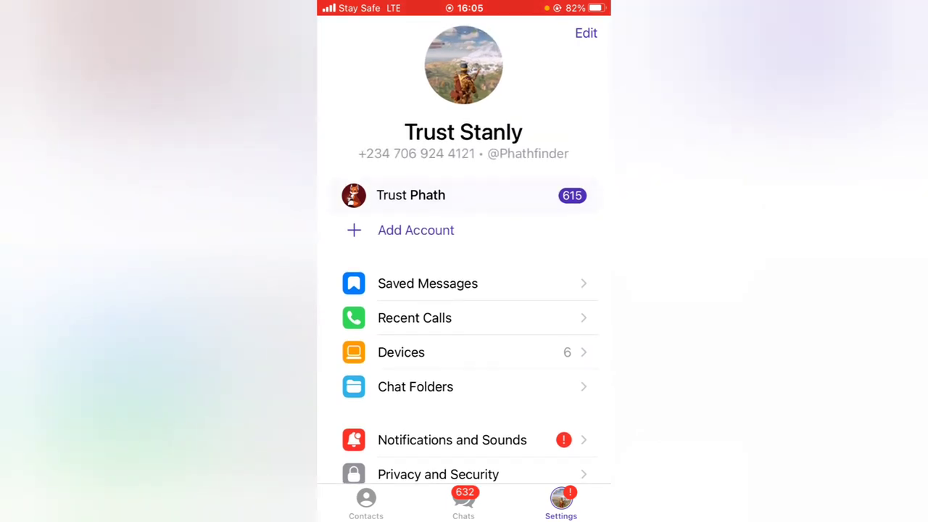
On the second account, view the test contact's profile to confirm the real photo now shows
left_click(463, 504)
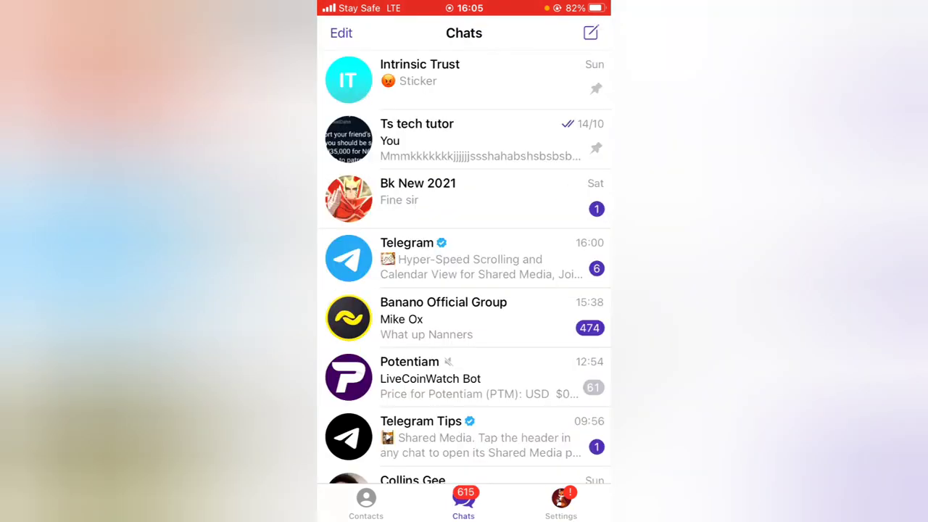
left_click(464, 79)
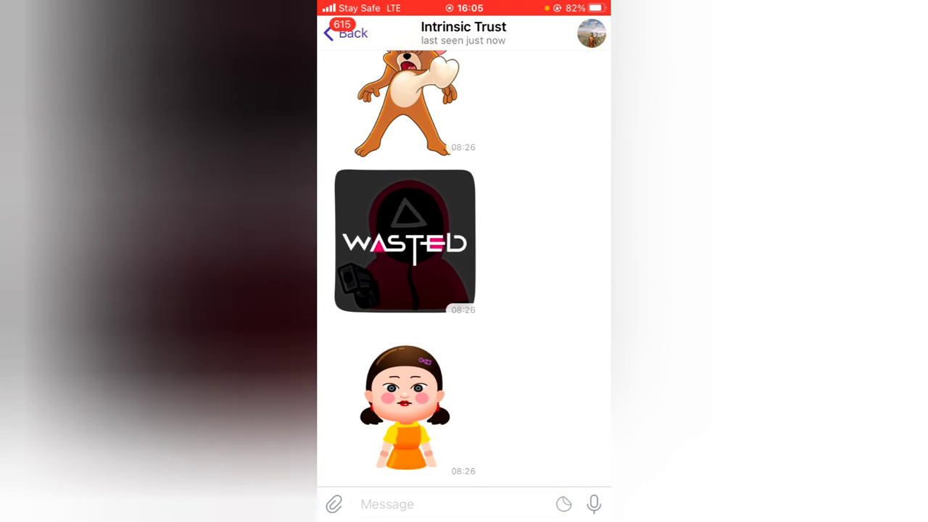
left_click(592, 33)
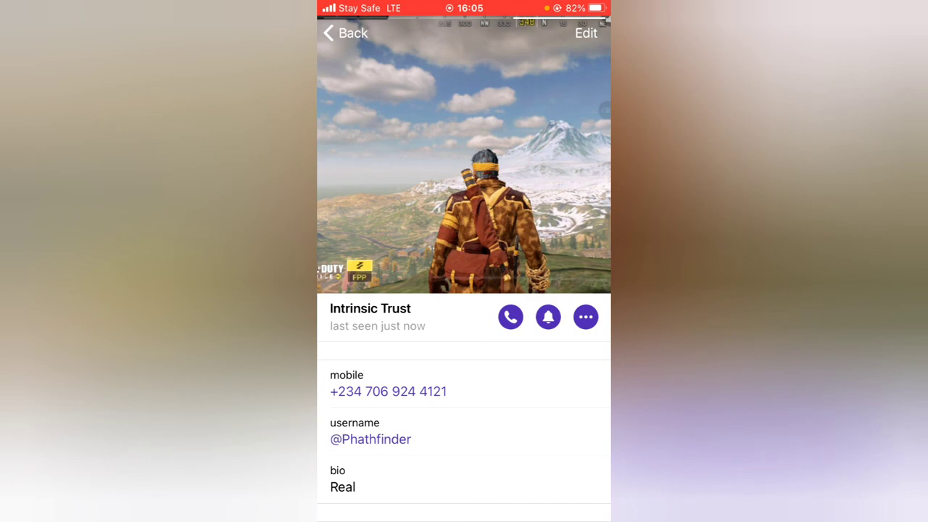
left_click(346, 33)
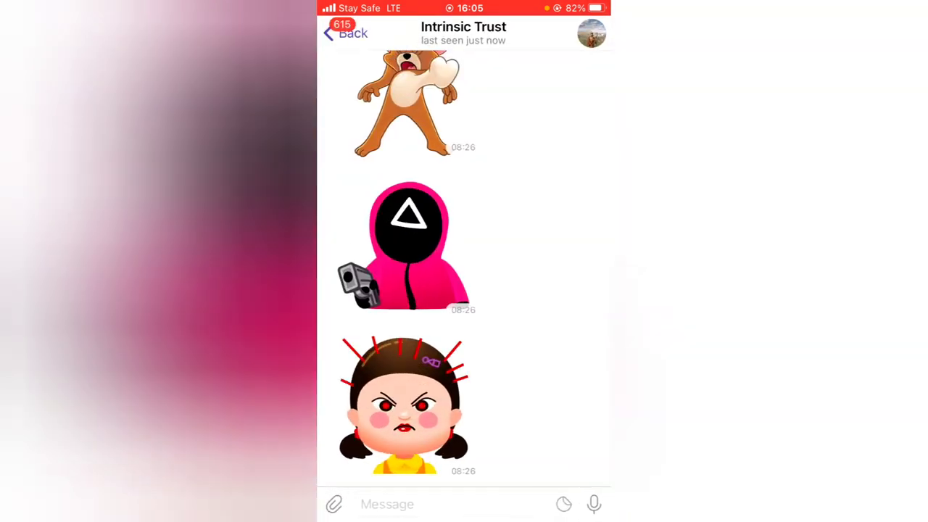
left_click(346, 32)
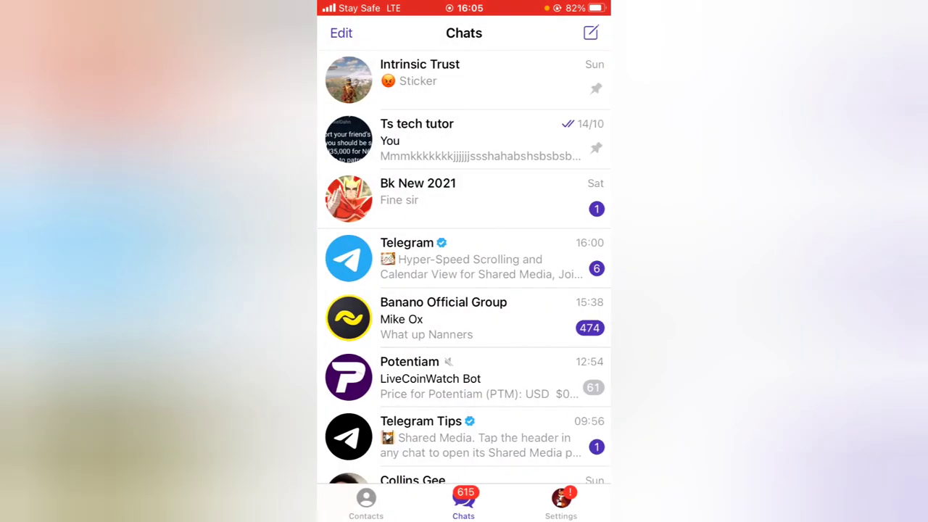